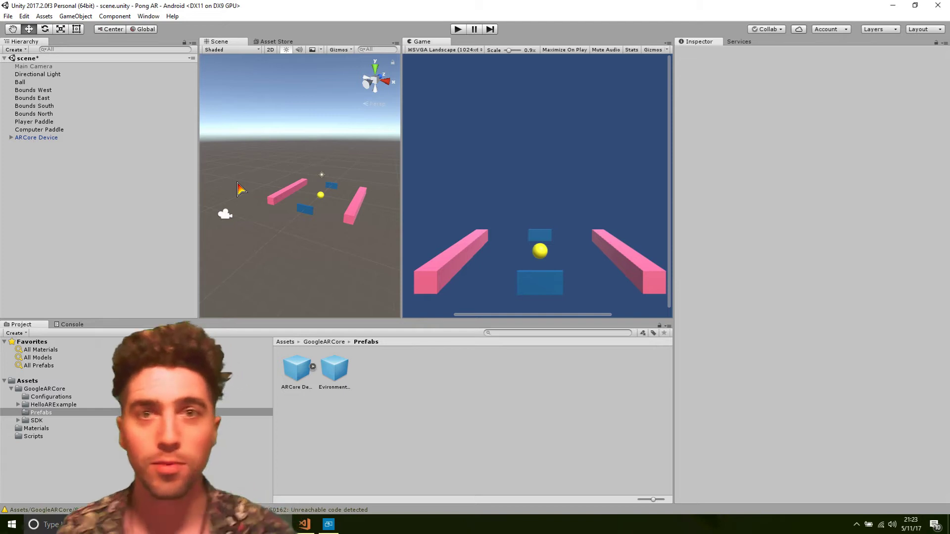
Create an empty GameObject named ScaleObject and reset its Transform to the origin
{"action": "right_click", "coordinate": [41, 183]}
{"action": "left_click", "coordinate": [96, 263]}
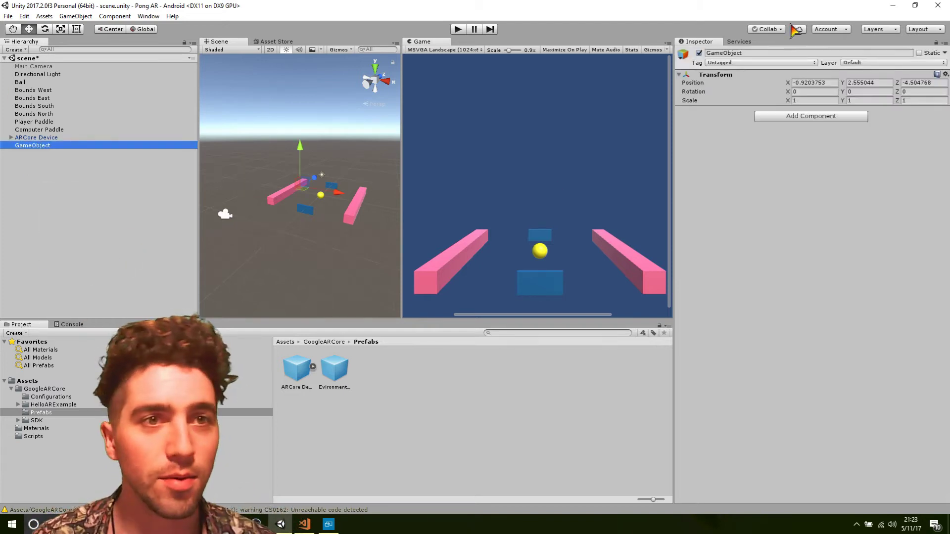
{"action": "left_click", "coordinate": [780, 53]}
{"action": "type", "text": "Arena"}
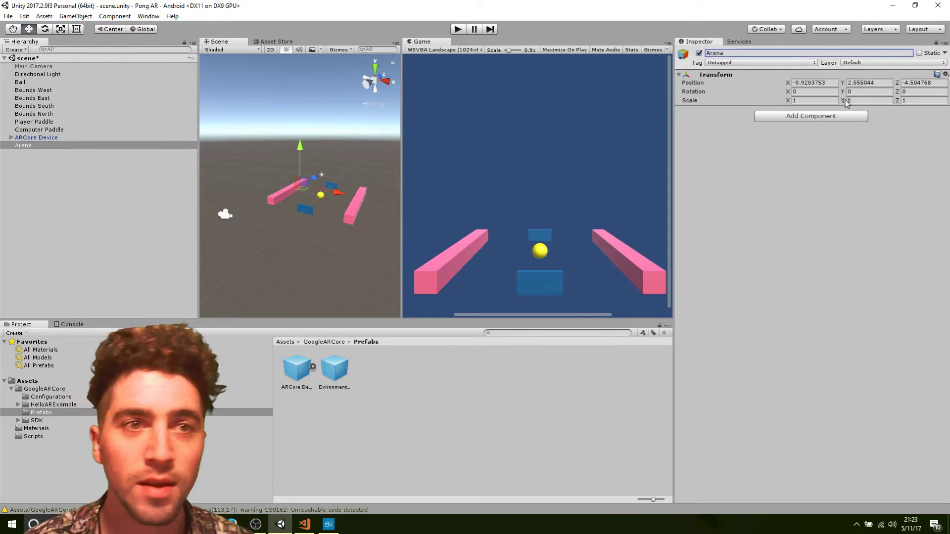
{"action": "right_click", "coordinate": [765, 85]}
{"action": "left_click", "coordinate": [774, 84]}
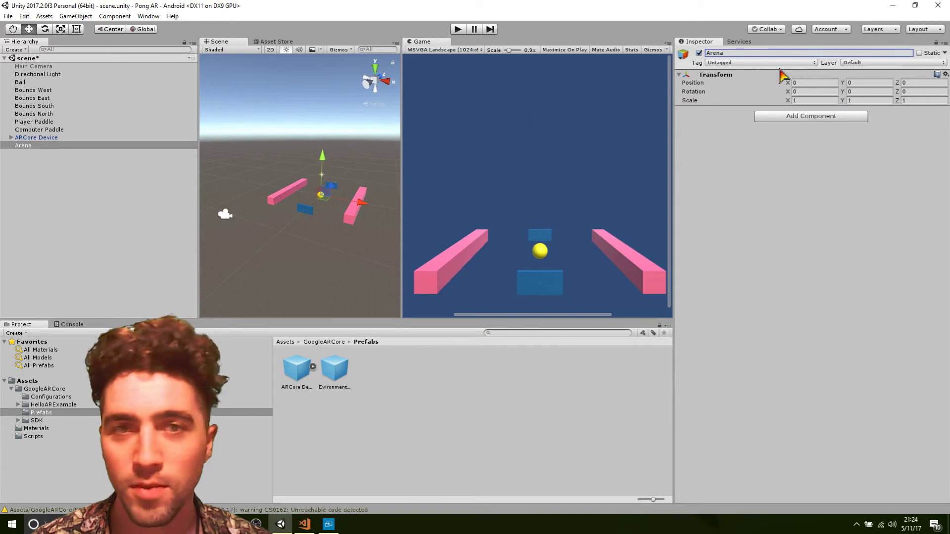
{"action": "left_click", "coordinate": [751, 53]}
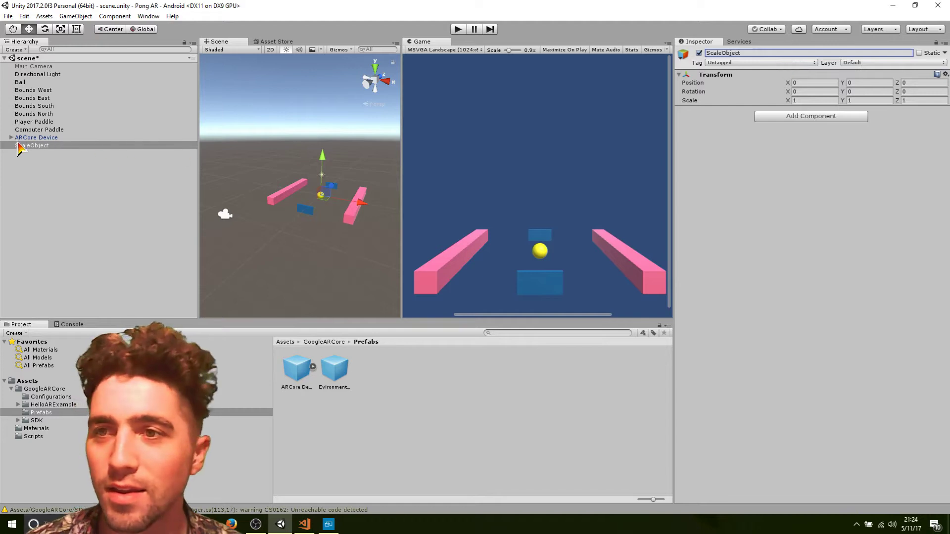
Parent Ball, the four Bounds and both paddles under ScaleObject
{"action": "left_click", "coordinate": [54, 90]}
{"action": "key", "text": "Up"}
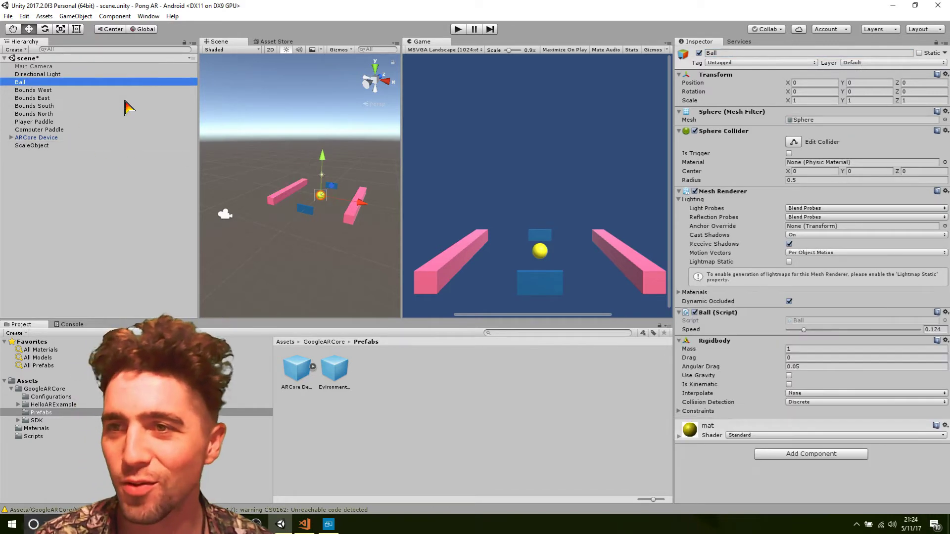
{"action": "key", "text": "shift+Down"}
{"action": "key", "text": "shift+Down"}
{"action": "key", "text": "shift+Down"}
{"action": "key", "text": "shift+Down"}
{"action": "key", "text": "shift+Down"}
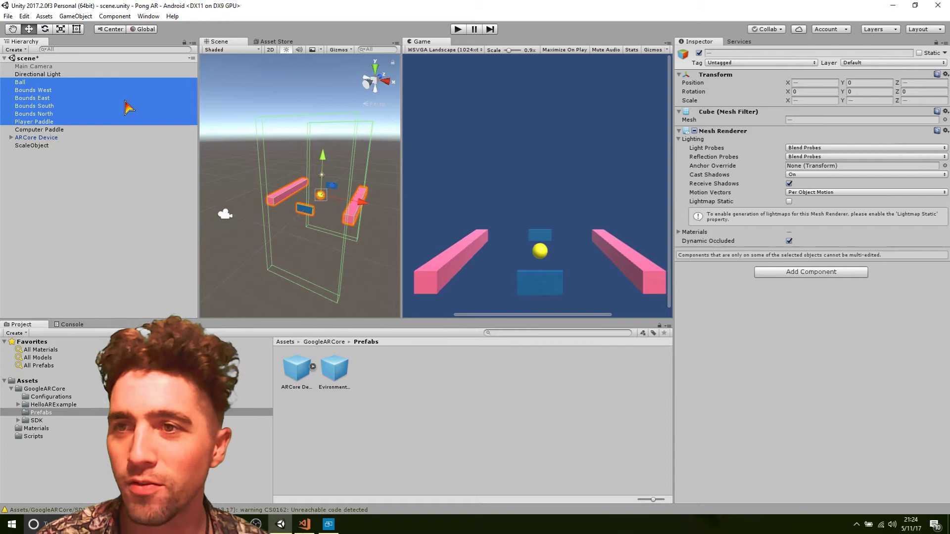
{"action": "key", "text": "shift+Down"}
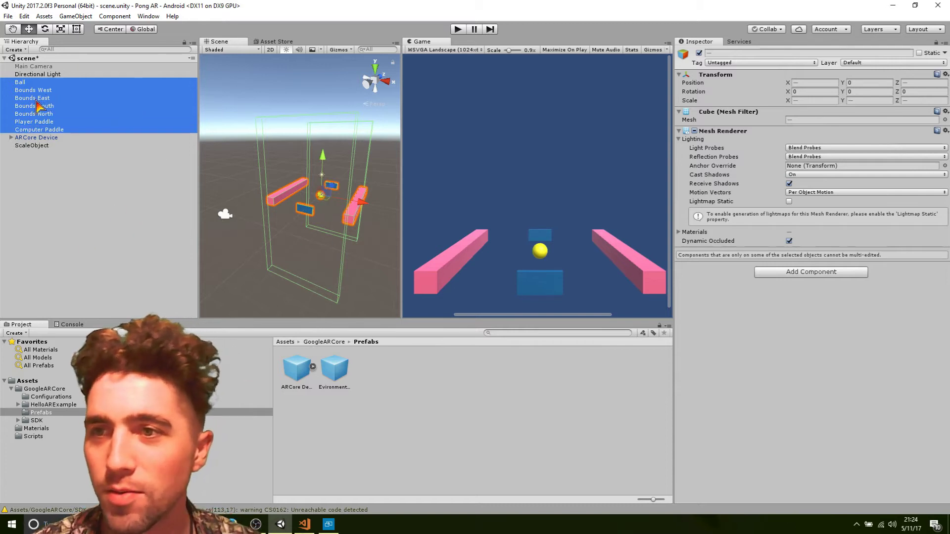
{"action": "left_click_drag", "start_coordinate": [37, 104], "coordinate": [35, 145]}
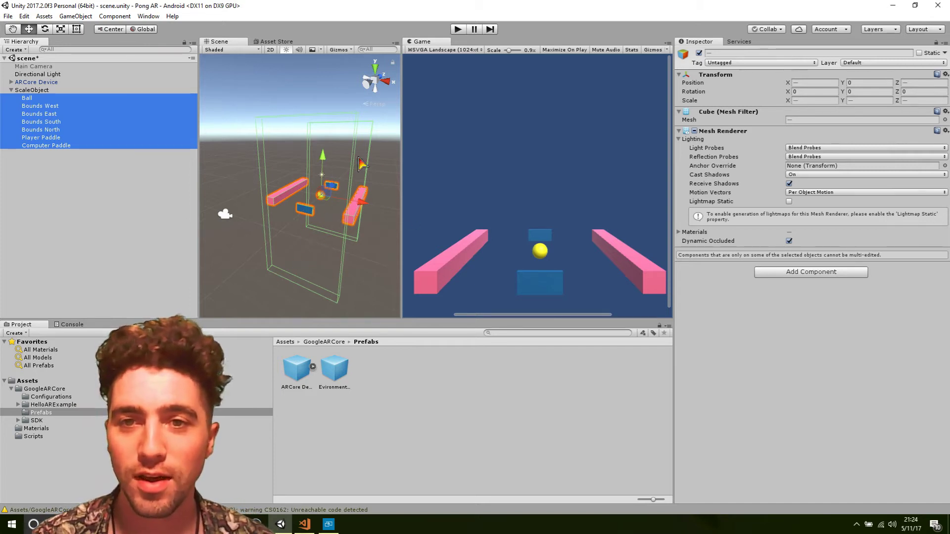
Set ScaleObject's Transform Scale X, Y and Z to 0.05
{"action": "left_click", "coordinate": [34, 90]}
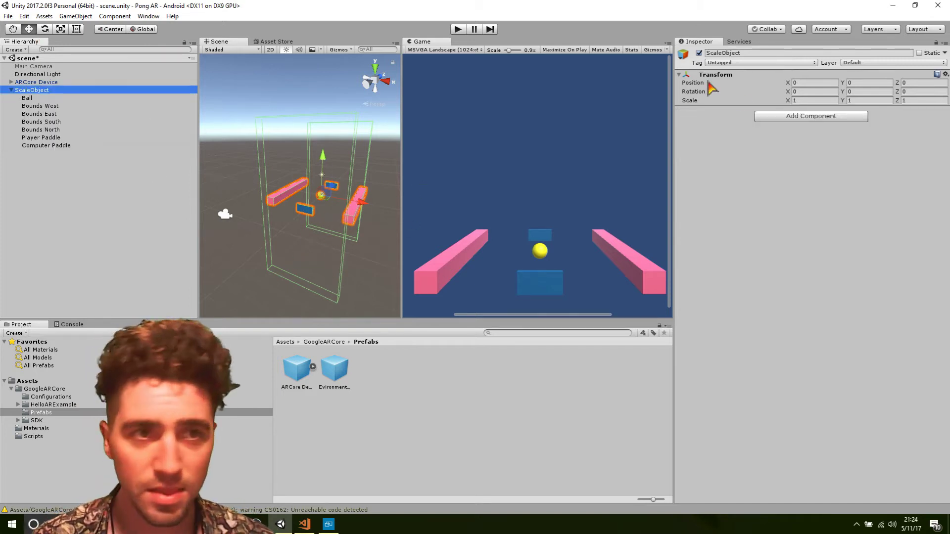
{"action": "left_click", "coordinate": [825, 100]}
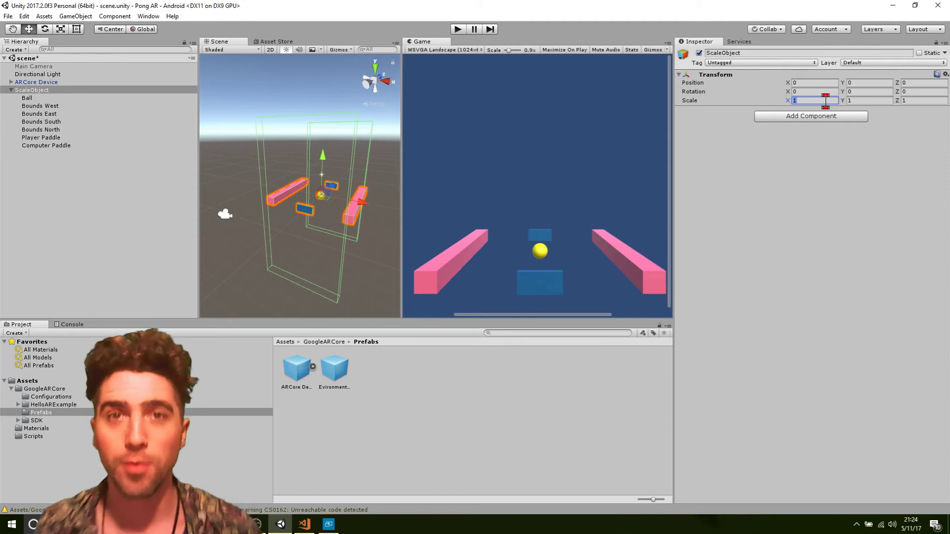
{"action": "type", "text": "0.05"}
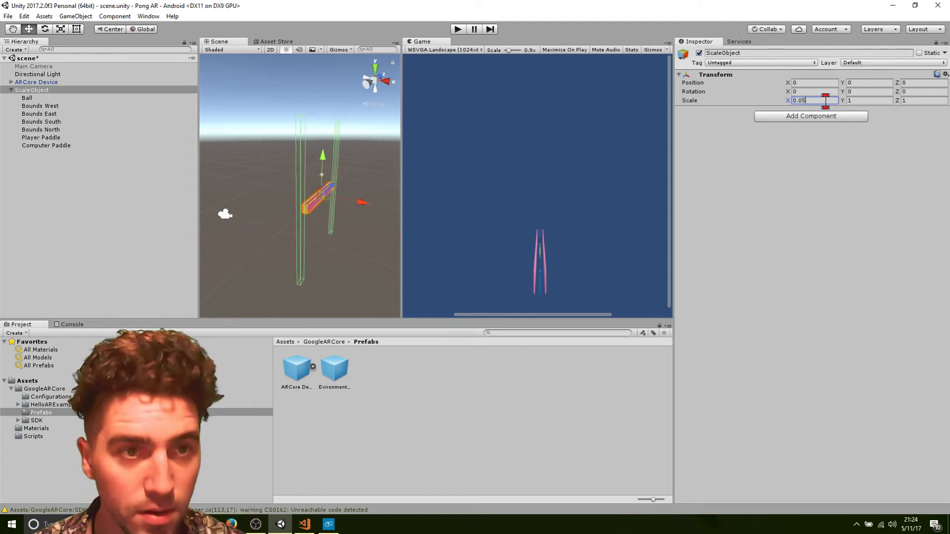
{"action": "key", "text": "Tab"}
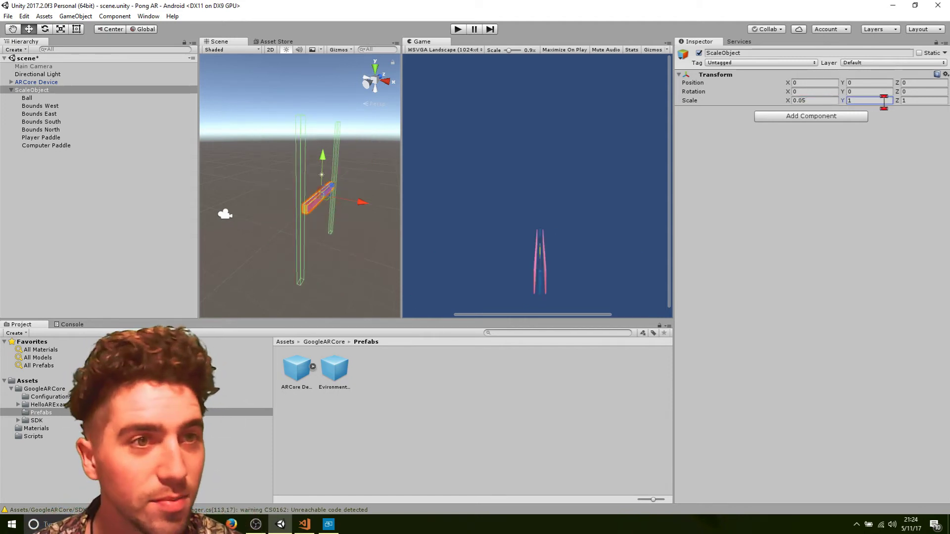
{"action": "type", "text": "0.05"}
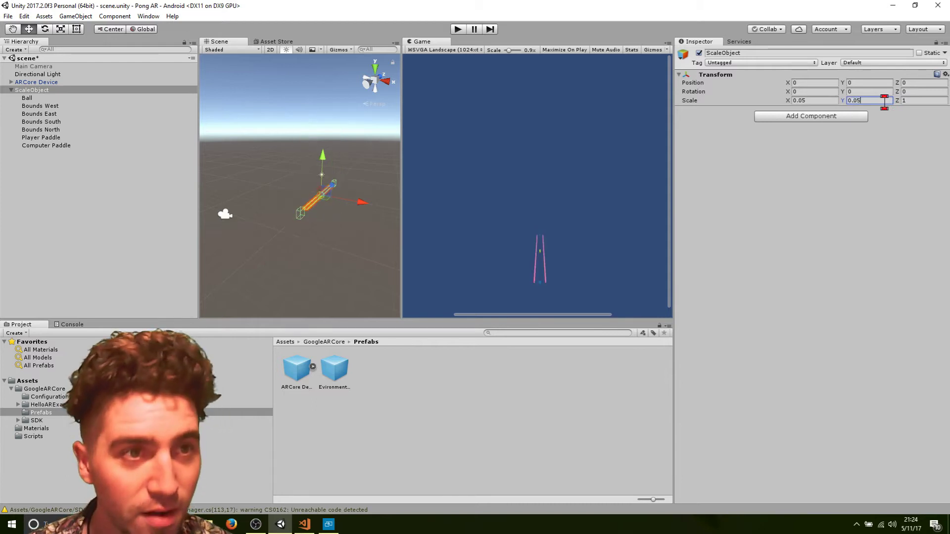
{"action": "key", "text": "Tab"}
{"action": "type", "text": "0"}
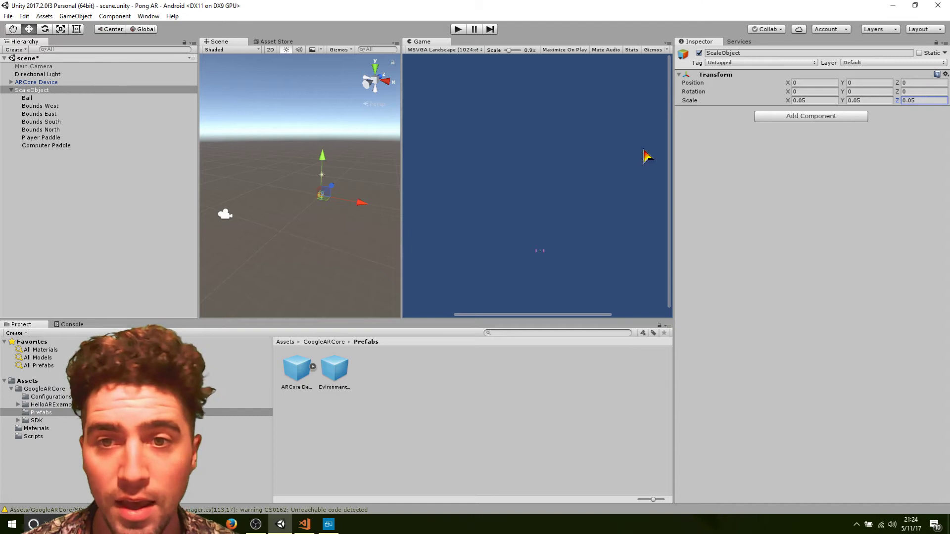
Move the ARCore Device camera closer to the arena along Z, to -0.925
{"action": "scroll", "coordinate": [277, 233], "scroll_direction": "up", "scroll_amount": 3}
{"action": "right_click_drag", "start_coordinate": [349, 247], "coordinate": [311, 256], "text": "alt"}
{"action": "scroll", "coordinate": [425, 233], "scroll_direction": "down", "scroll_amount": 3}
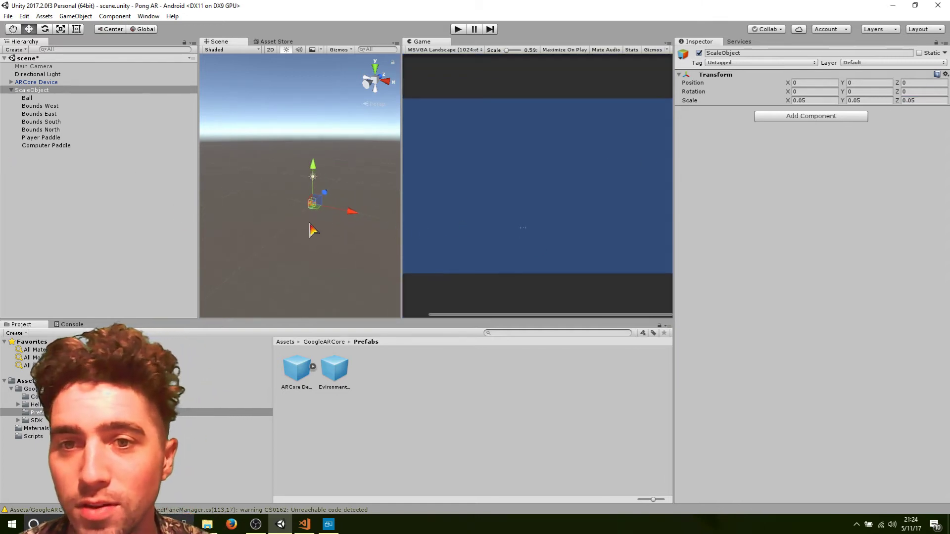
{"action": "scroll", "coordinate": [297, 227], "scroll_direction": "down", "scroll_amount": 1}
{"action": "left_click", "coordinate": [47, 82]}
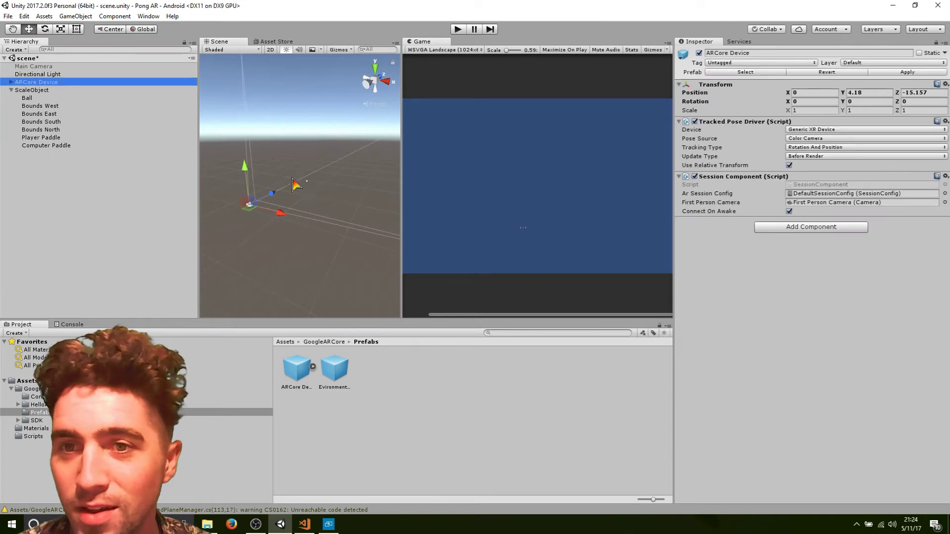
{"action": "left_click_drag", "start_coordinate": [270, 199], "coordinate": [337, 217]}
{"action": "left_click", "coordinate": [333, 213]}
Raise the ARCore Device camera to Position Y 0.326 above the field
{"action": "scroll", "coordinate": [335, 212], "scroll_direction": "up", "scroll_amount": 2}
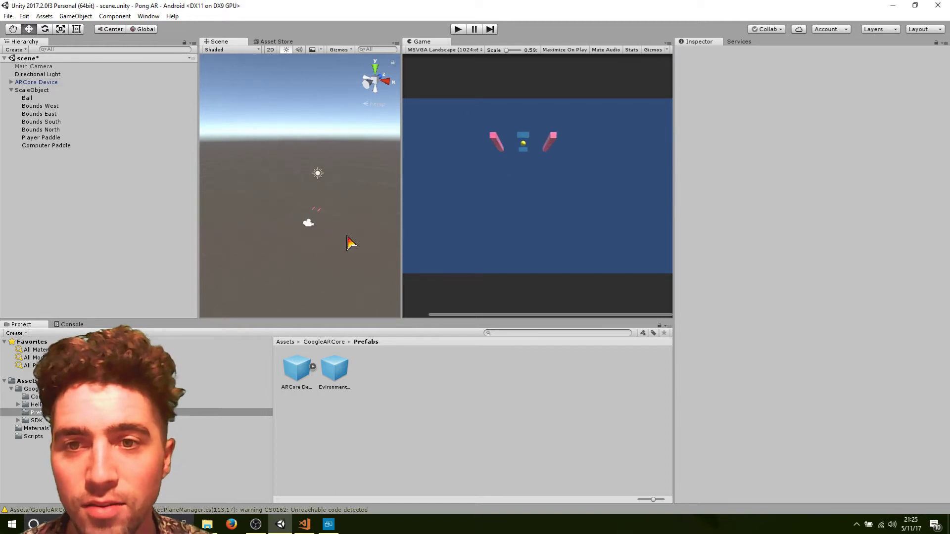
{"action": "middle_click_drag", "start_coordinate": [335, 212], "coordinate": [304, 252]}
{"action": "scroll", "coordinate": [304, 252], "scroll_direction": "up", "scroll_amount": 6}
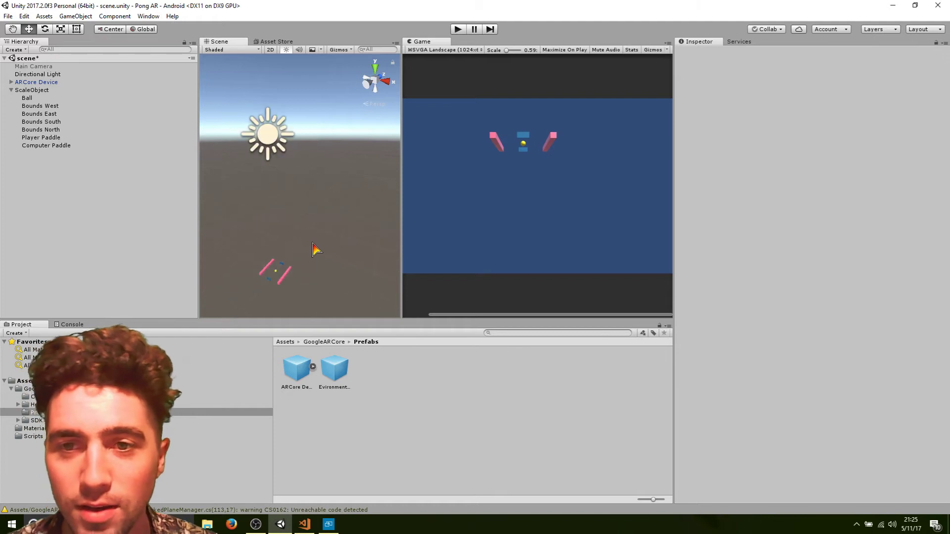
{"action": "middle_click_drag", "start_coordinate": [315, 213], "coordinate": [322, 227]}
{"action": "scroll", "coordinate": [322, 227], "scroll_direction": "down", "scroll_amount": 5}
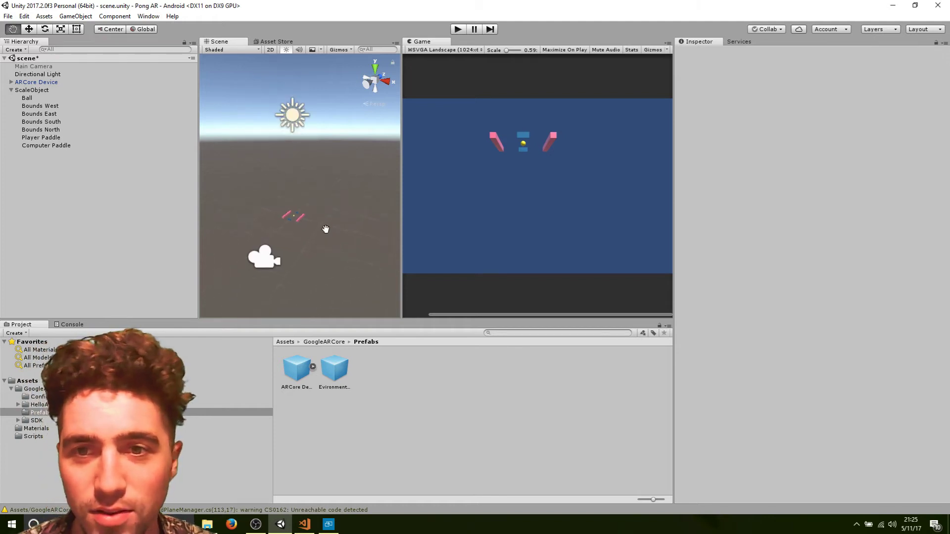
{"action": "scroll", "coordinate": [335, 220], "scroll_direction": "up", "scroll_amount": 1}
{"action": "left_click", "coordinate": [259, 265]}
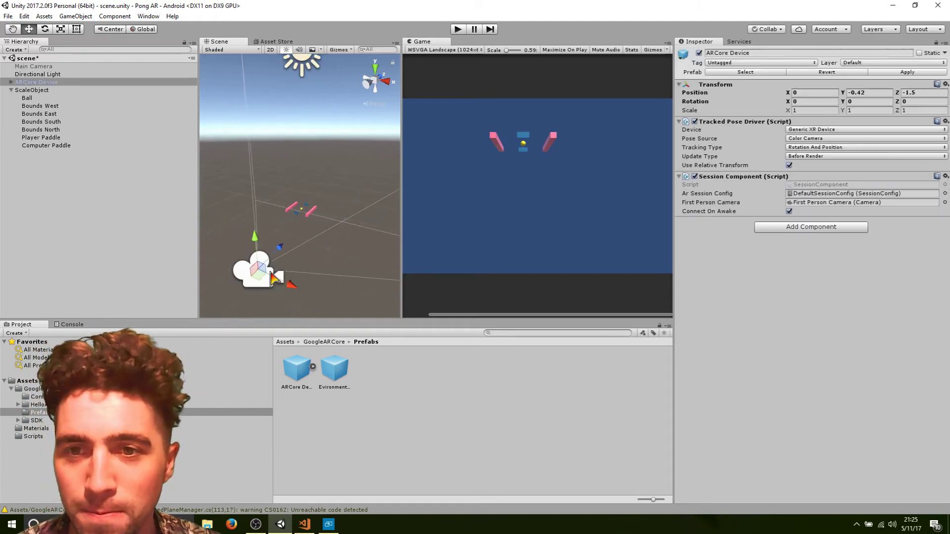
{"action": "left_click_drag", "start_coordinate": [260, 246], "coordinate": [299, 254]}
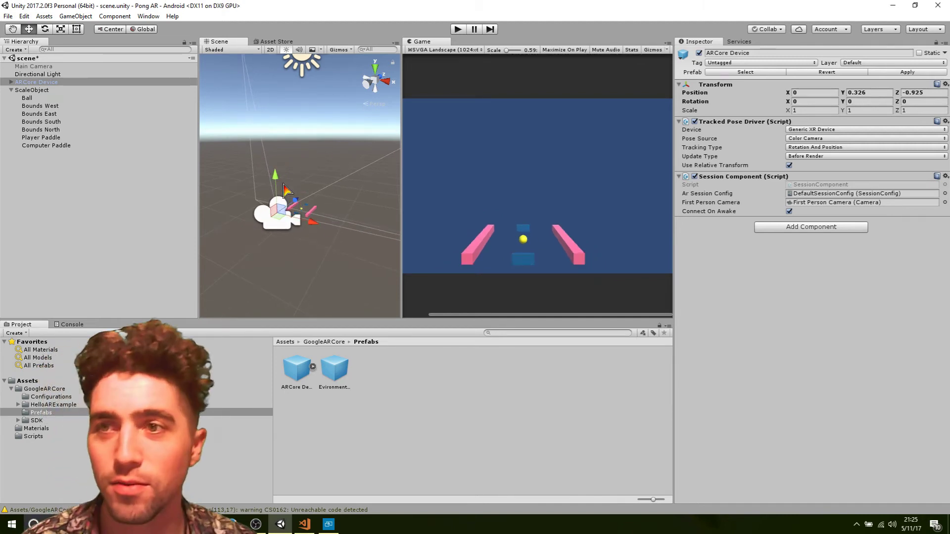
{"action": "scroll", "coordinate": [277, 258], "scroll_direction": "up", "scroll_amount": 6}
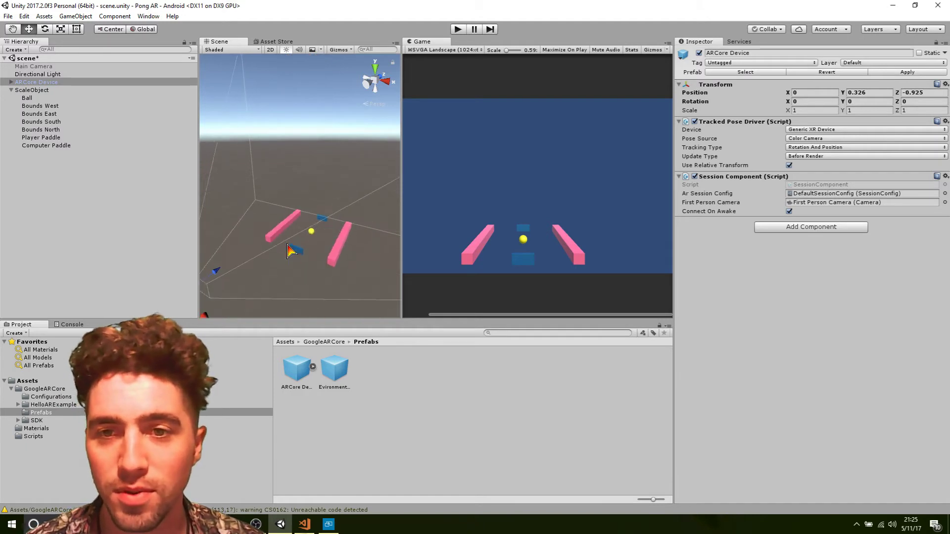
{"action": "scroll", "coordinate": [304, 267], "scroll_direction": "down", "scroll_amount": 3}
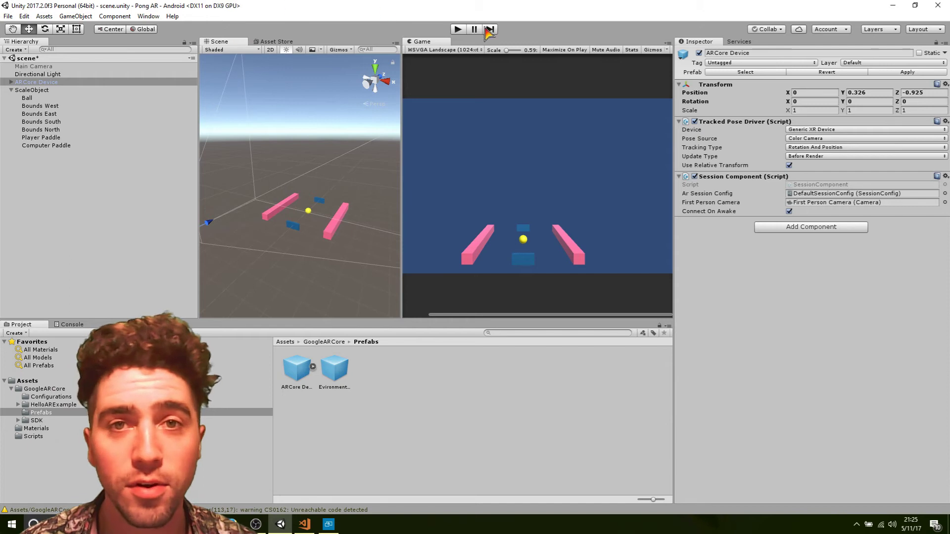
Play-test, lower the Ball script Speed from 0.124 to 0.011, and play-test again
{"action": "left_click", "coordinate": [458, 30]}
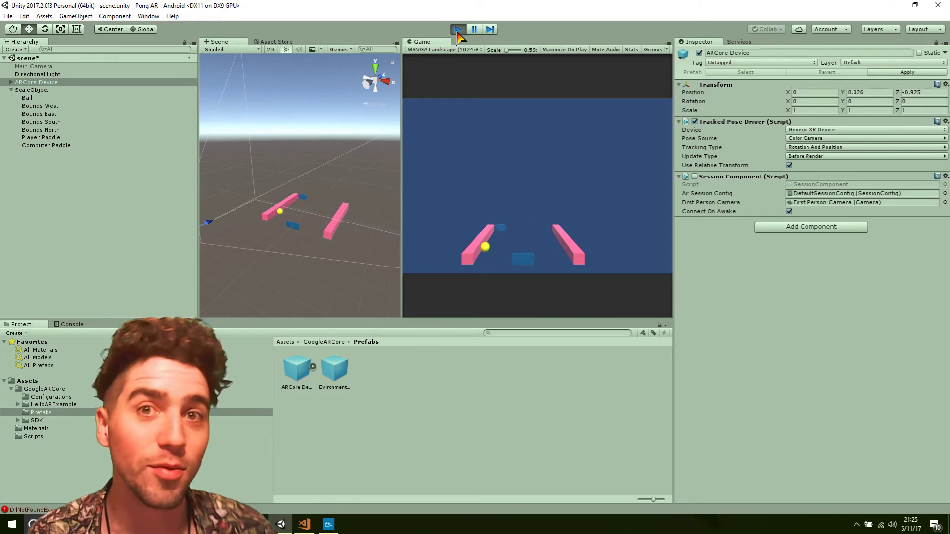
{"action": "left_click", "coordinate": [458, 29]}
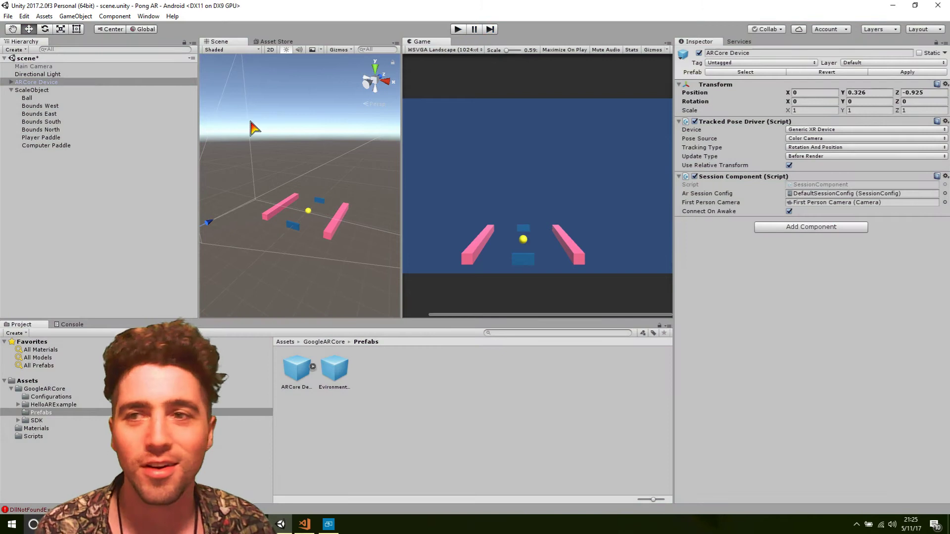
{"action": "left_click", "coordinate": [40, 98]}
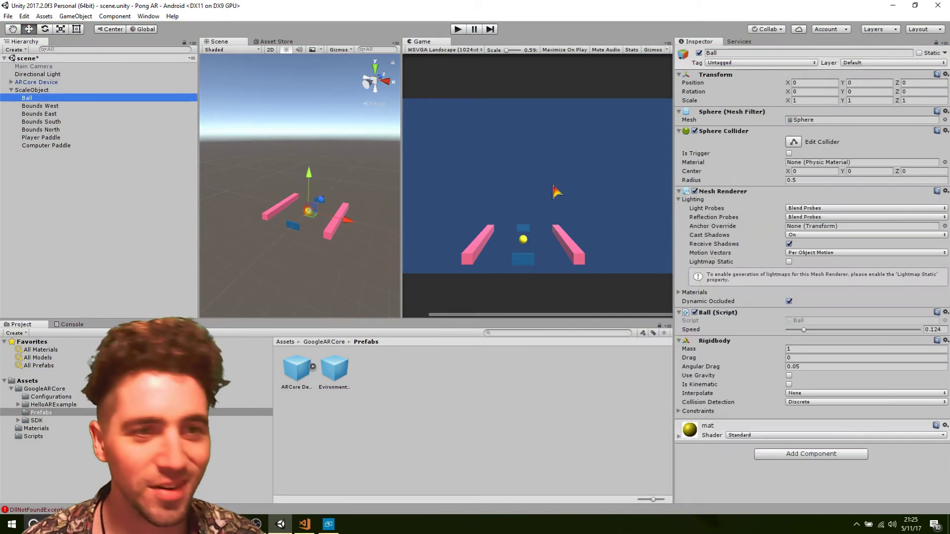
{"action": "left_click_drag", "start_coordinate": [796, 330], "coordinate": [791, 334]}
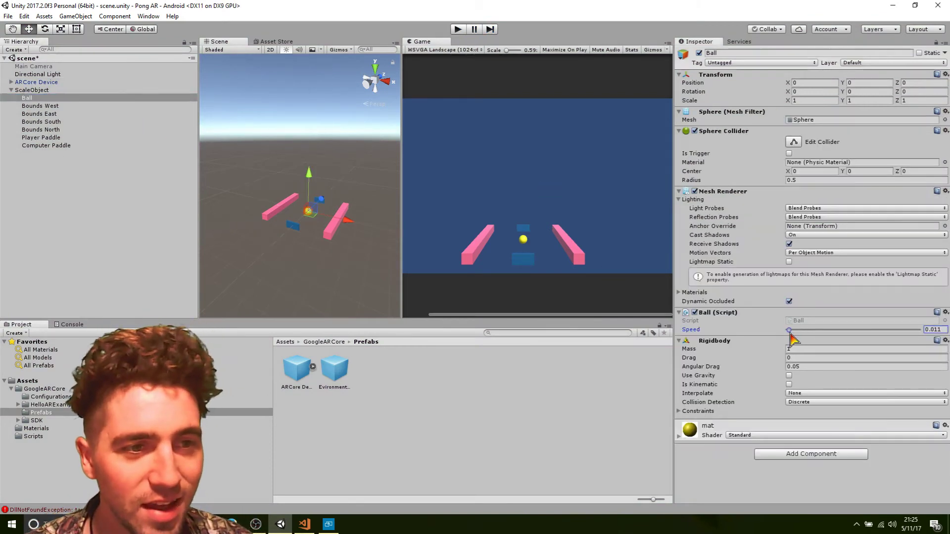
{"action": "left_click", "coordinate": [458, 31]}
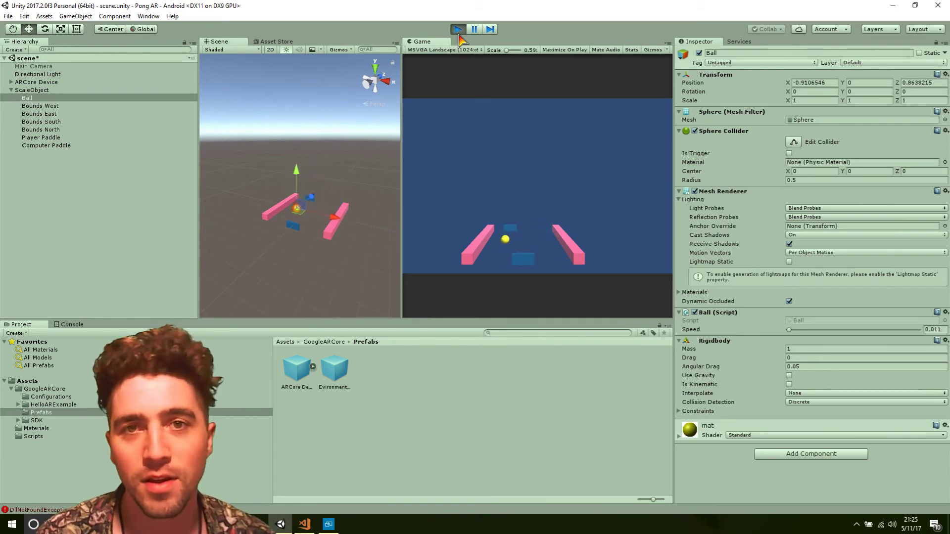
{"action": "left_click", "coordinate": [458, 29]}
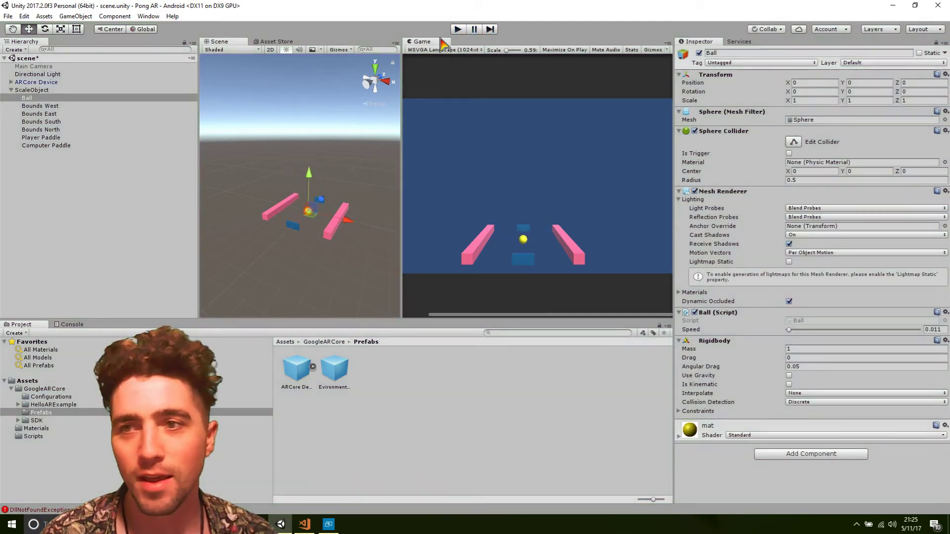
Lower Computer Paddle's AI Controller Skill from 0.542 to 0.067 and play-test it
{"action": "left_click", "coordinate": [70, 145]}
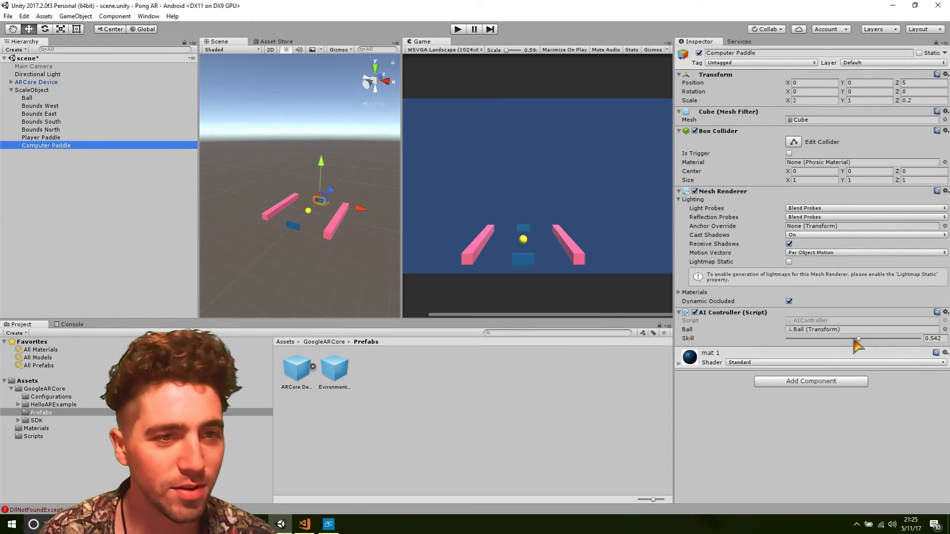
{"action": "left_click_drag", "start_coordinate": [855, 343], "coordinate": [801, 345]}
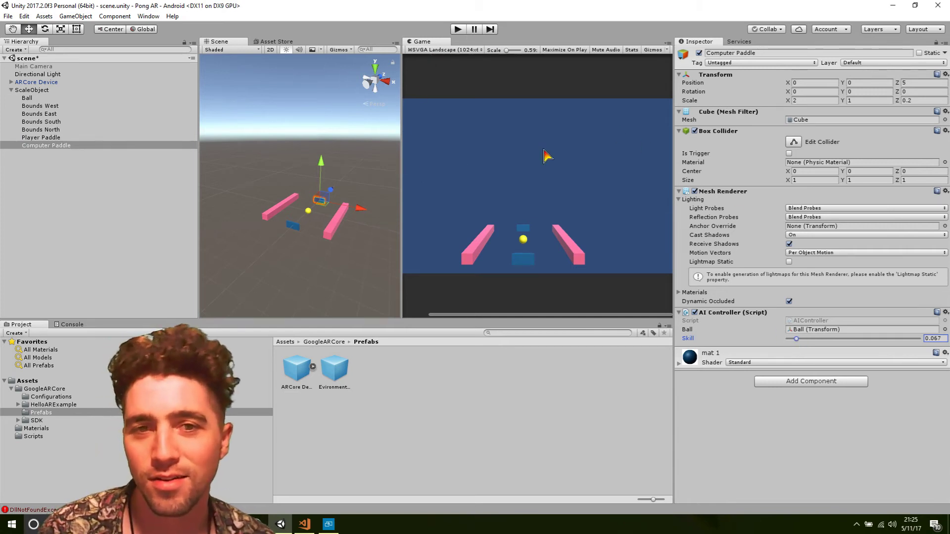
{"action": "left_click", "coordinate": [458, 30]}
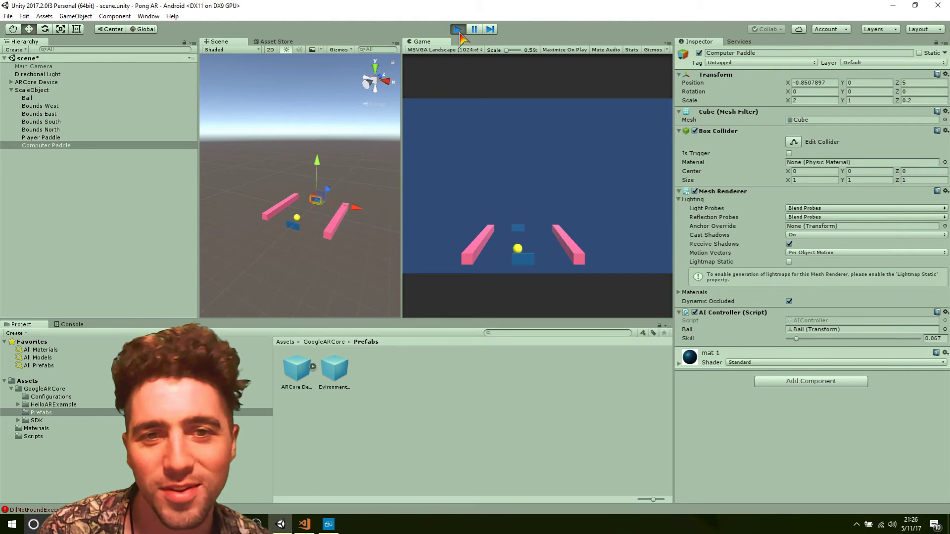
{"action": "left_click", "coordinate": [458, 30]}
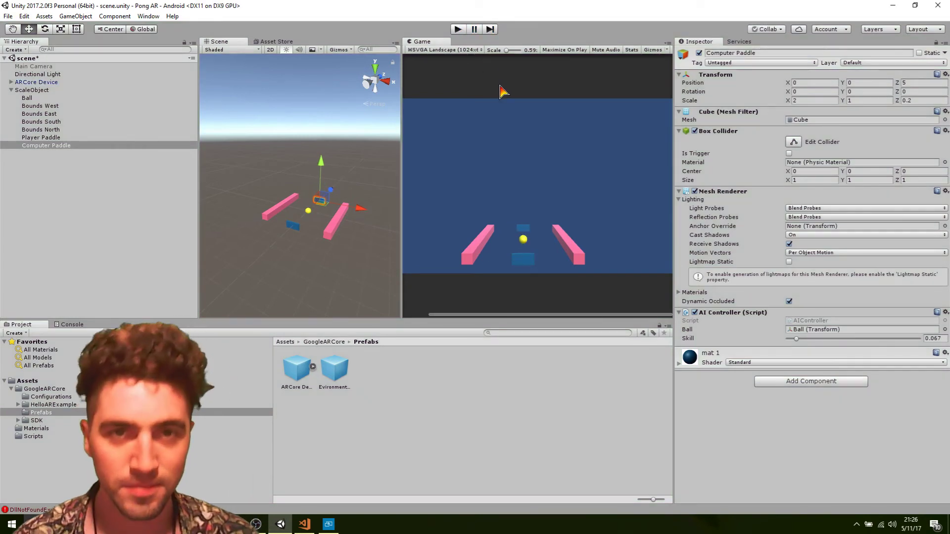
Begin the Android Build & Run to the connected phone
{"action": "left_click", "coordinate": [345, 385]}
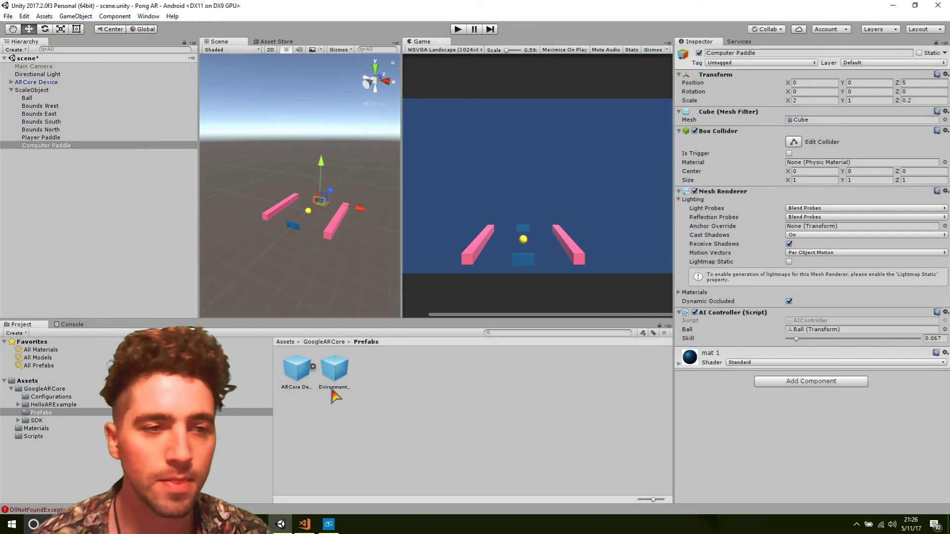